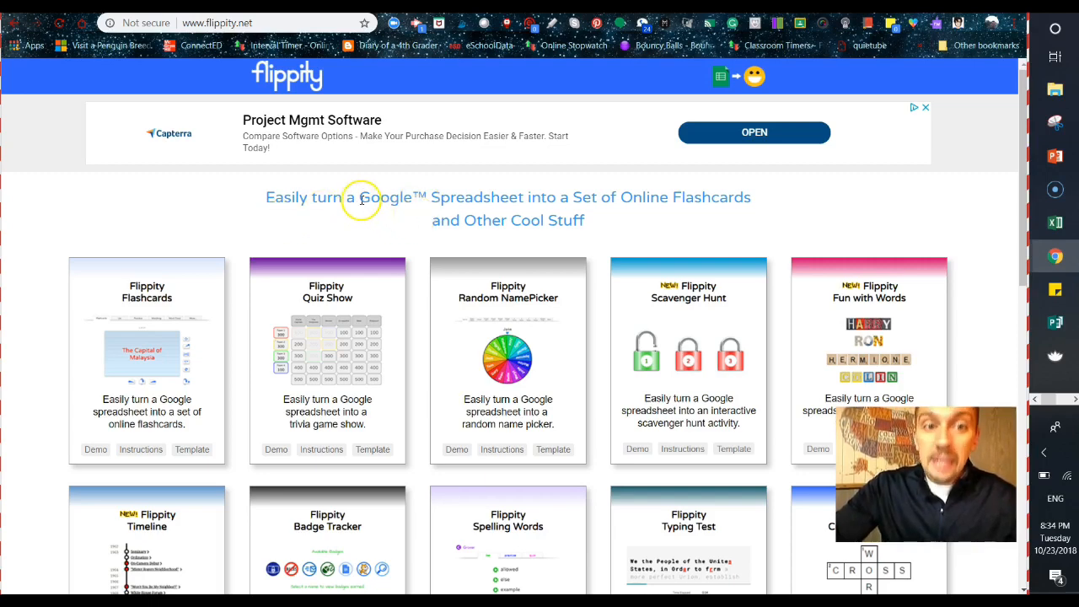
left_click_drag(357, 198, 524, 197)
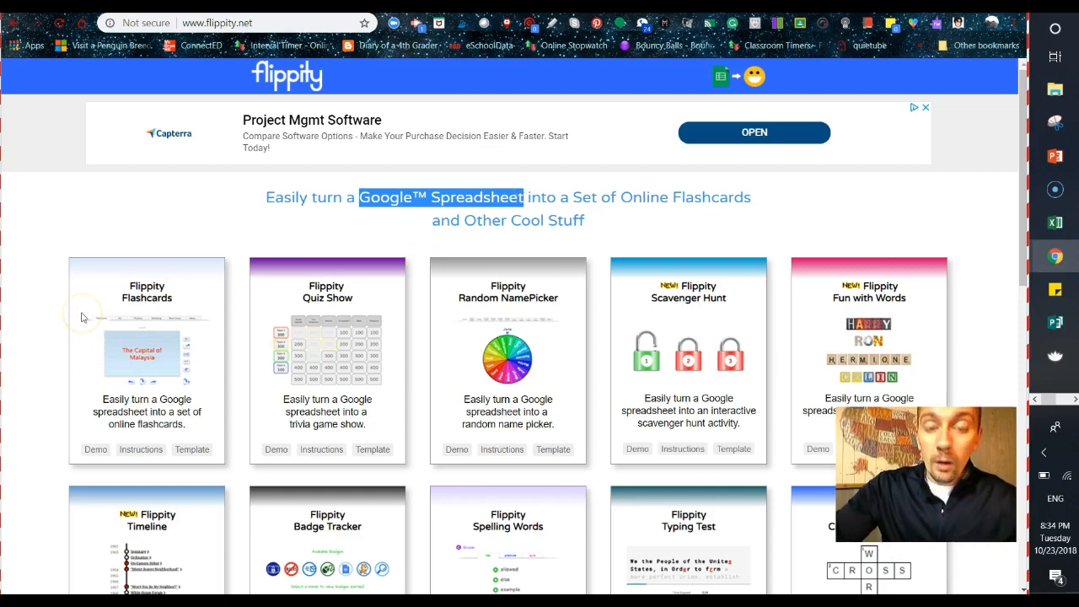
left_click(53, 225)
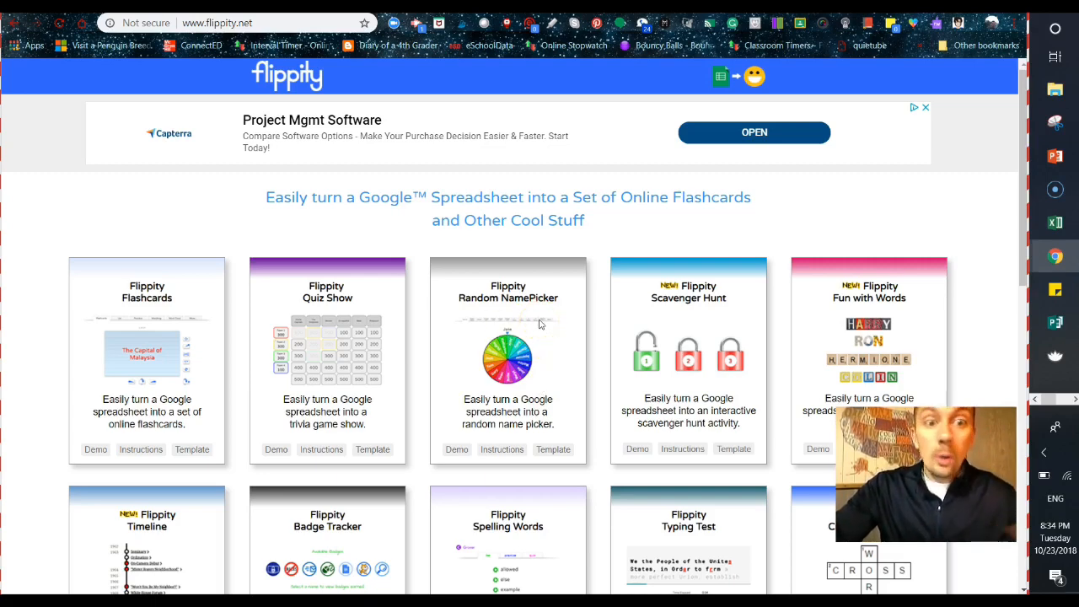
scroll(540, 323, "down", 3)
scroll(540, 323, "up", 3)
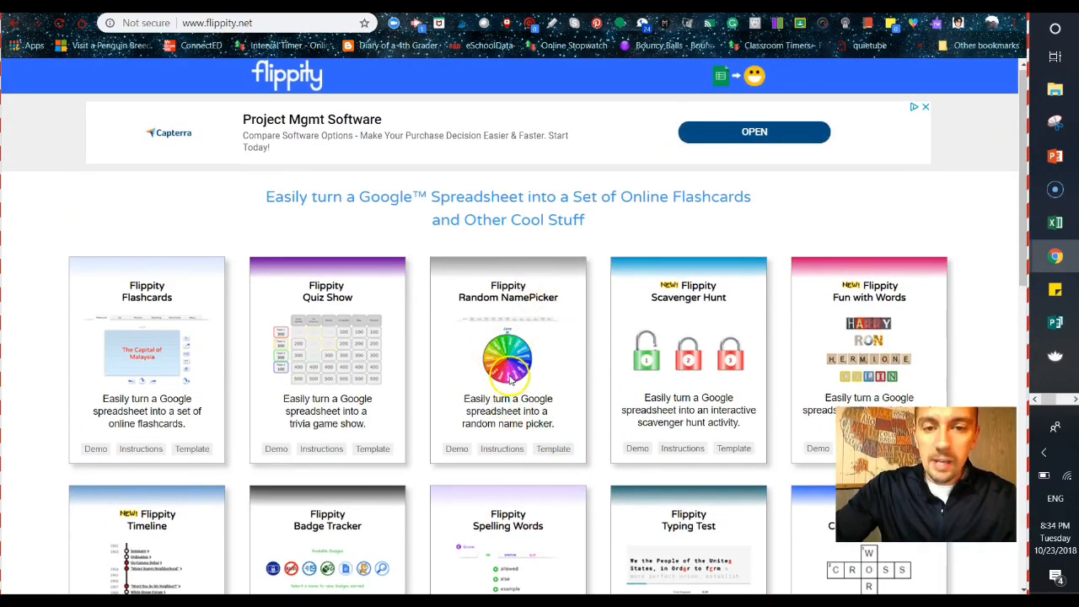
Make a copy of the Random Name Picker template in Google Sheets and select the first entry in its Name column.
left_click(554, 455)
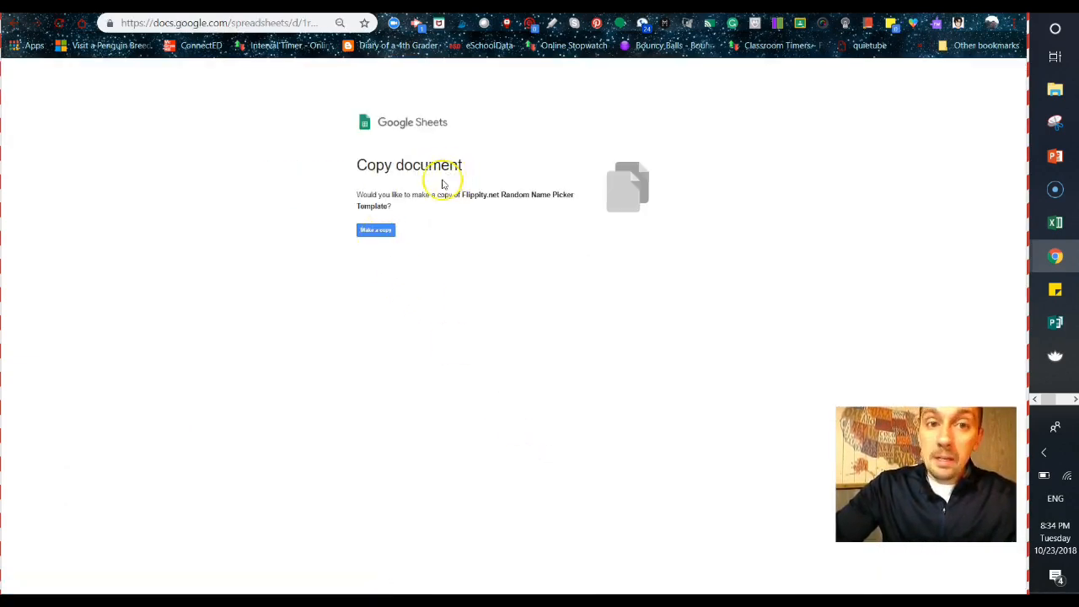
left_click(364, 230)
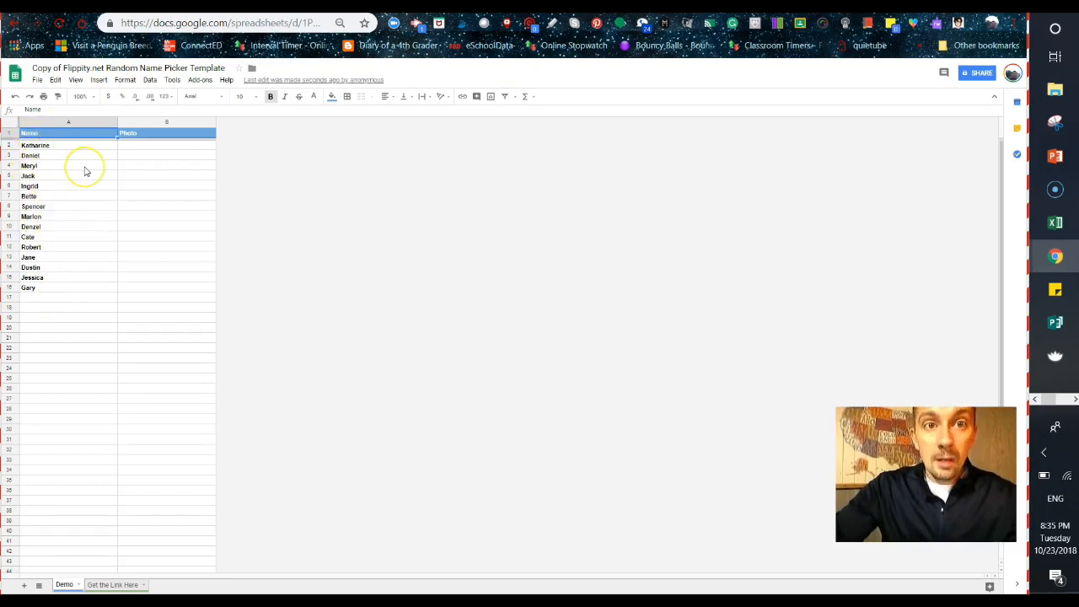
left_click(49, 145)
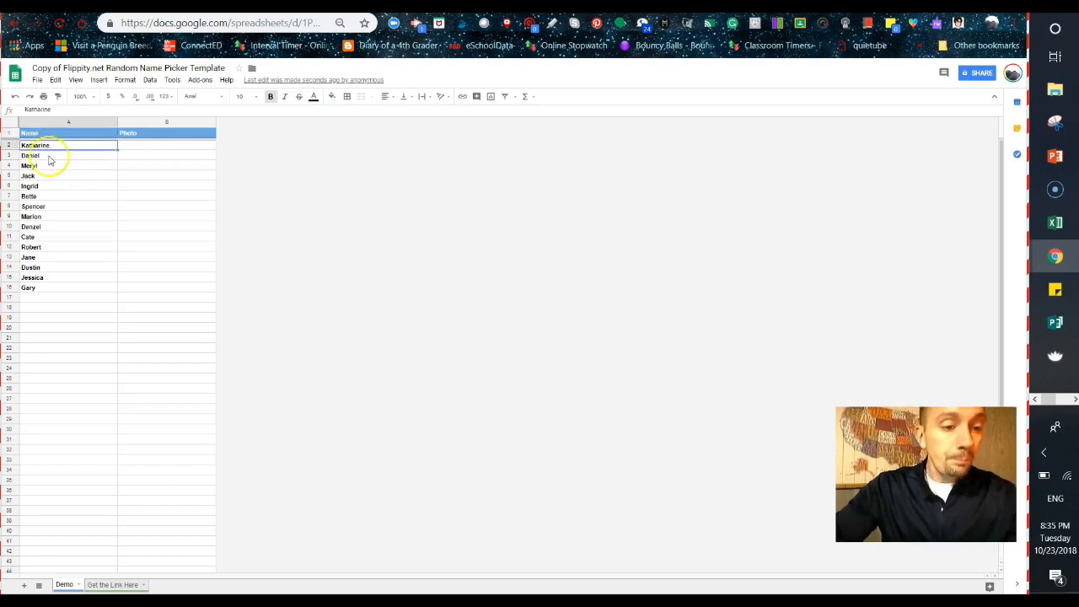
Show the Get the Link Here sheet and publish the entire document to the web as a web page.
left_click(109, 586)
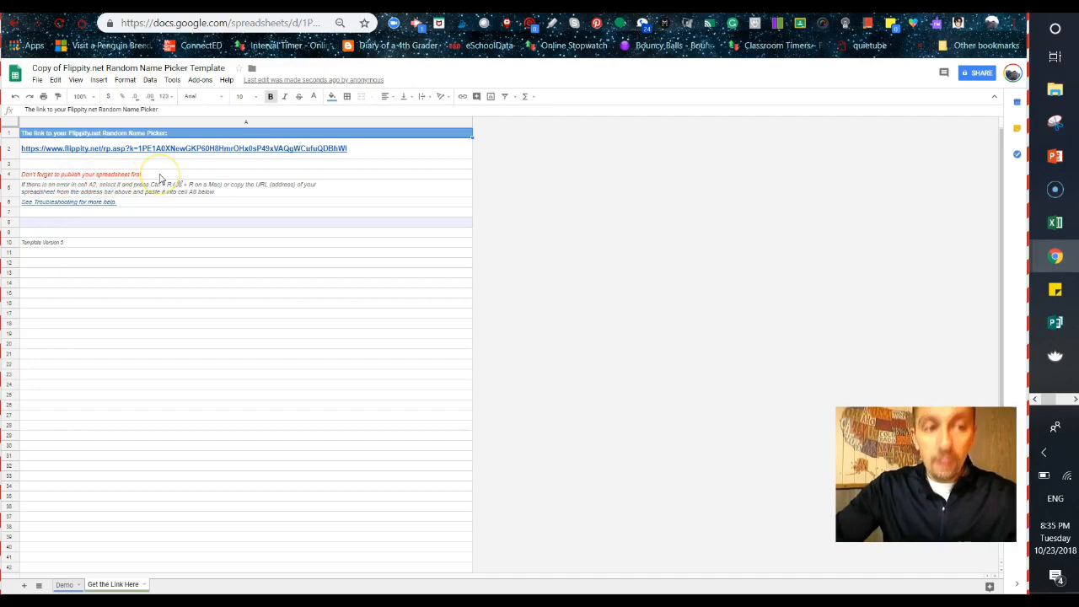
left_click(38, 82)
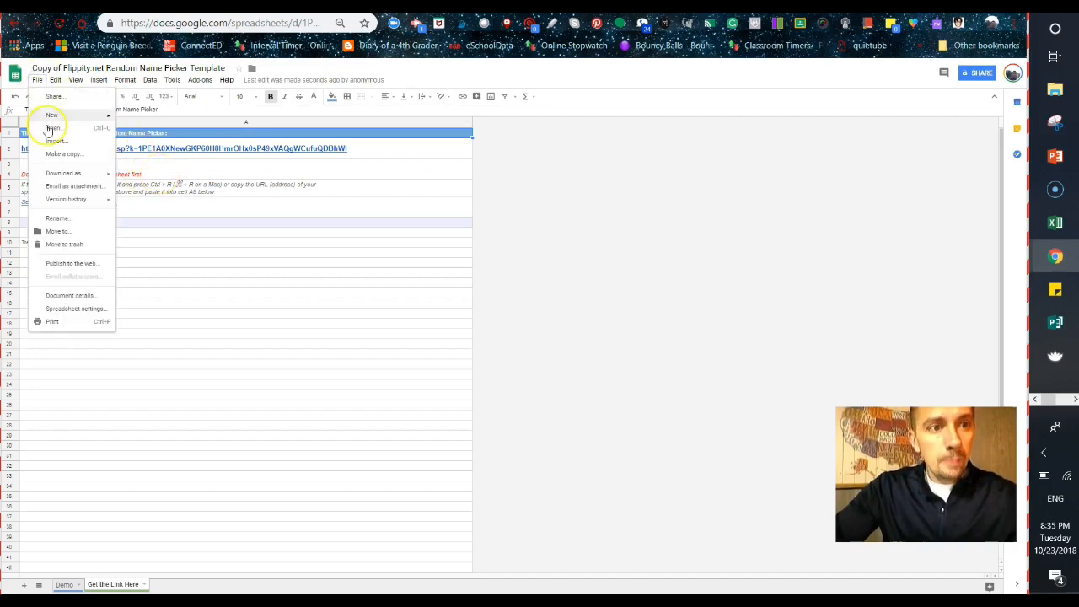
left_click(88, 261)
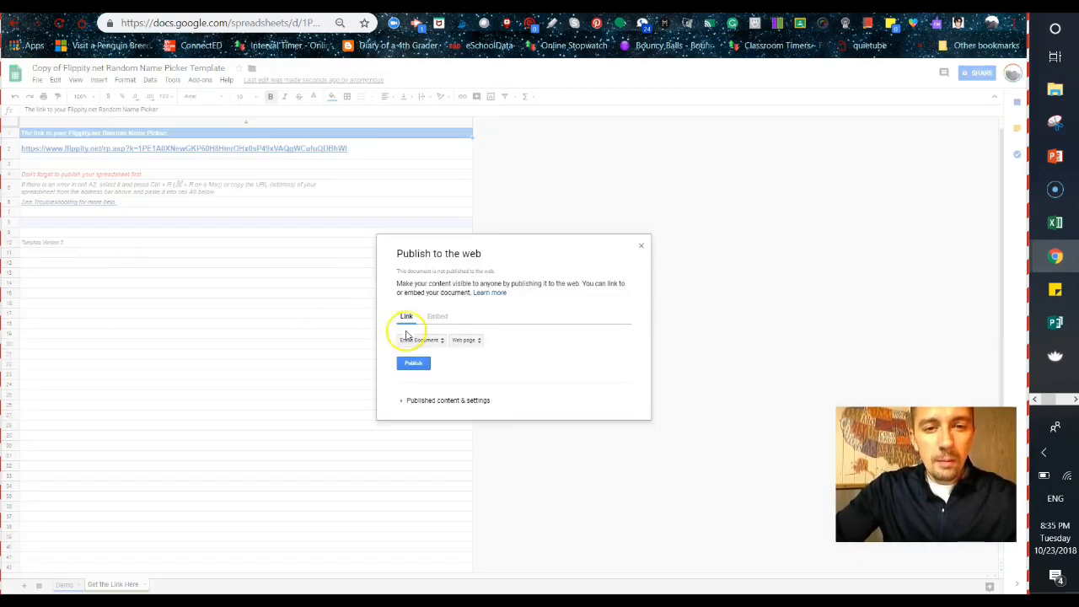
left_click(413, 364)
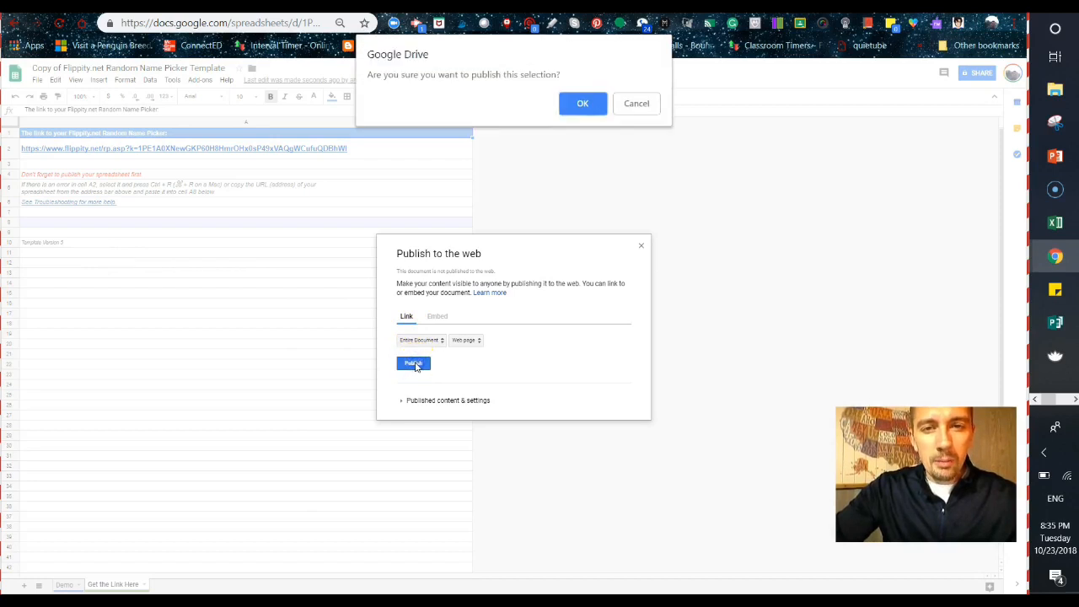
left_click(588, 105)
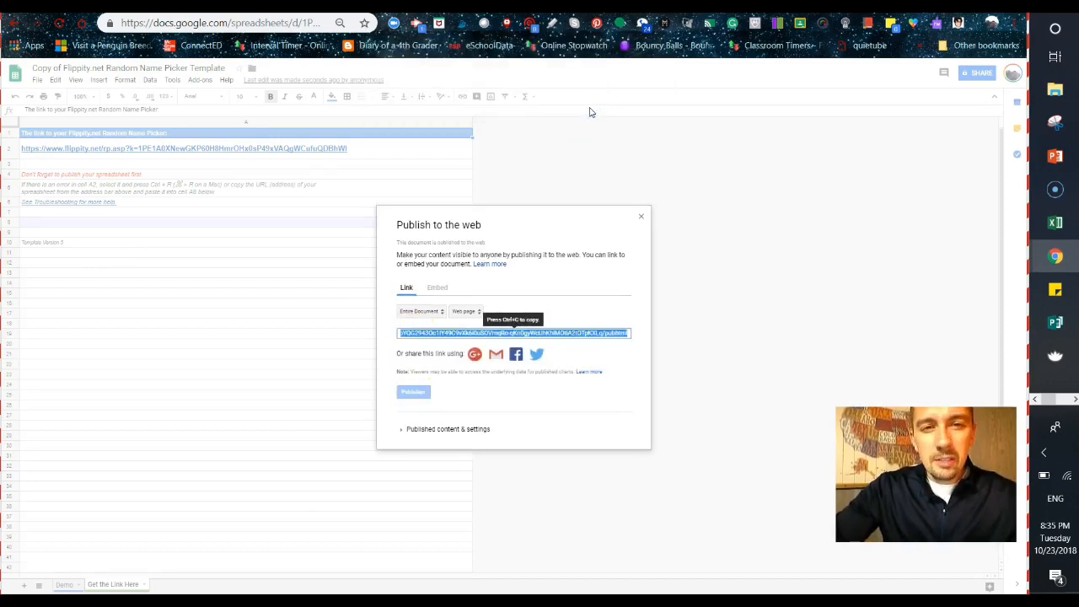
left_click(641, 218)
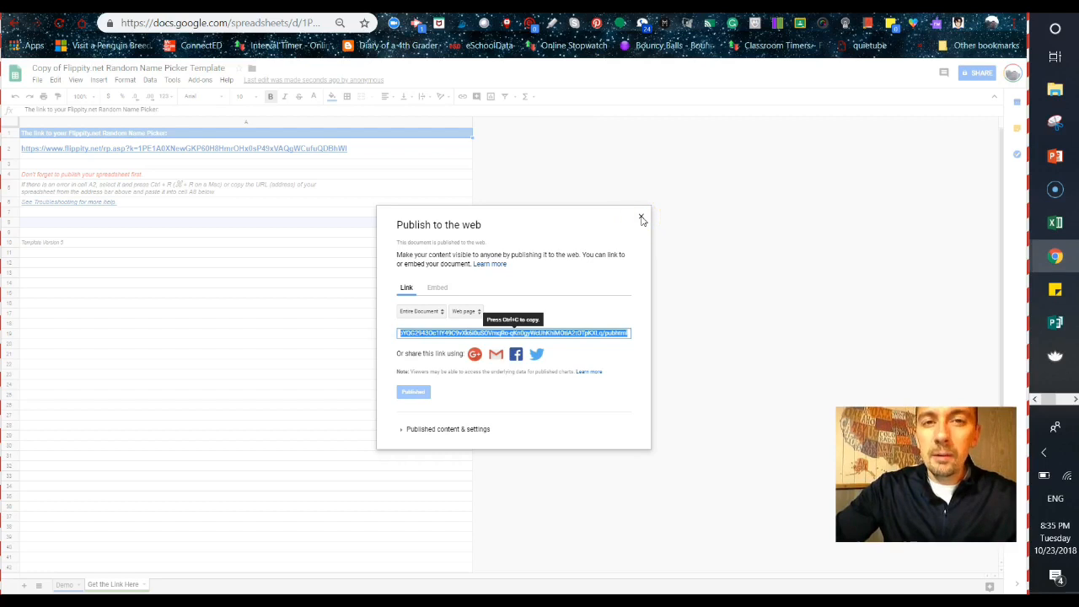
left_click(641, 219)
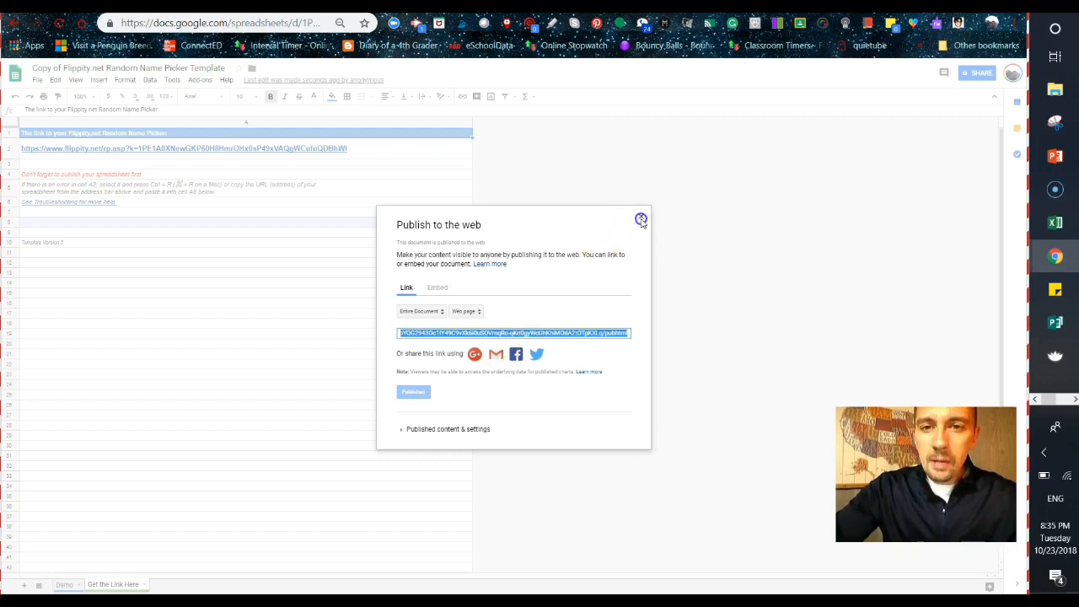
Open the Random Name Picker link from cell A2 and spin the wheel to pick a name.
mouse_move(116, 150)
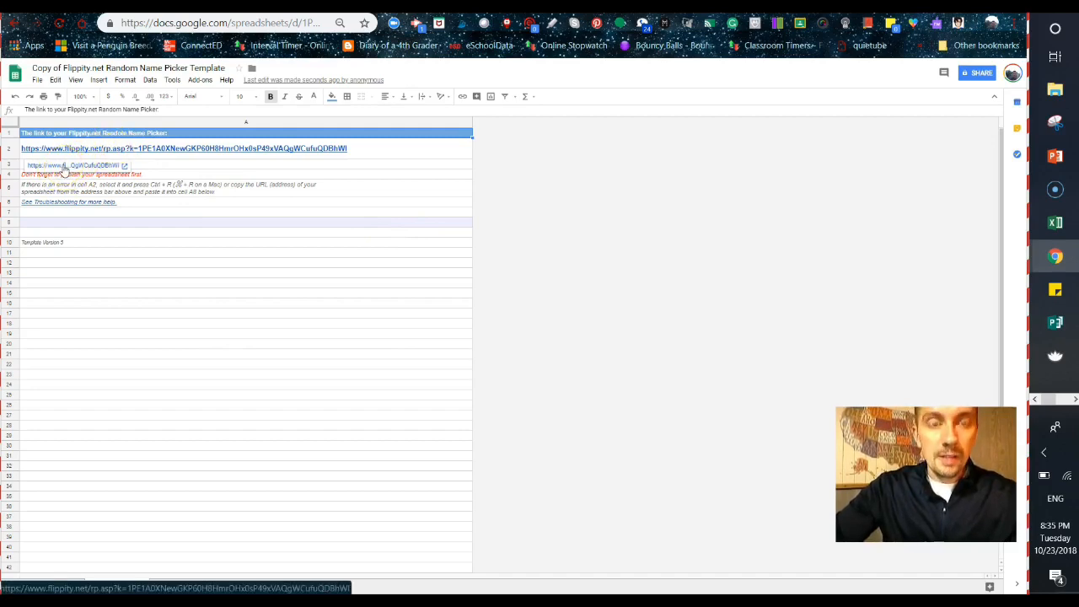
left_click(64, 166)
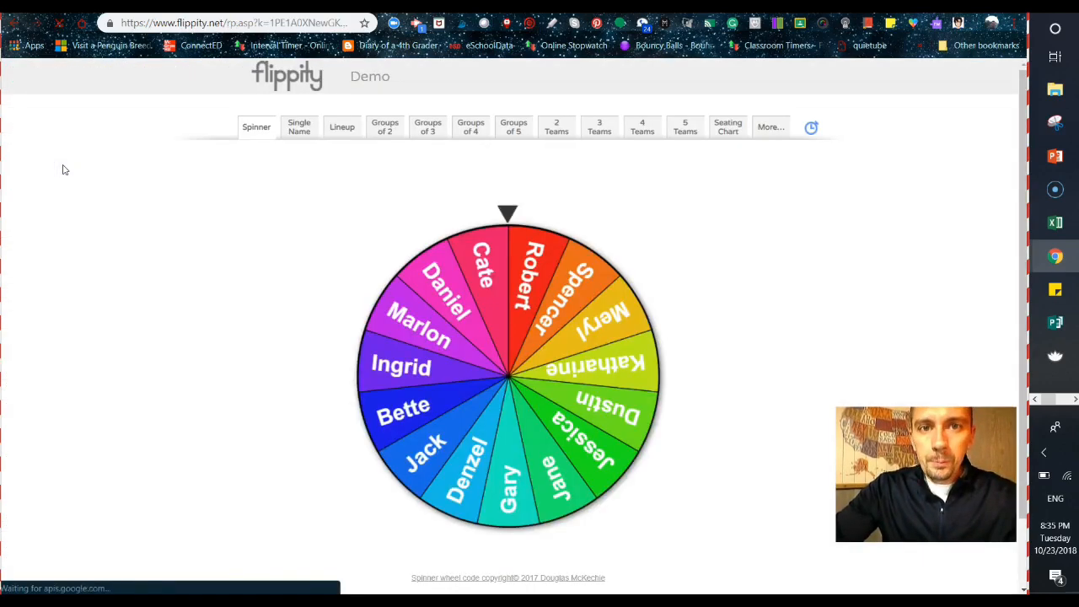
left_click(273, 117)
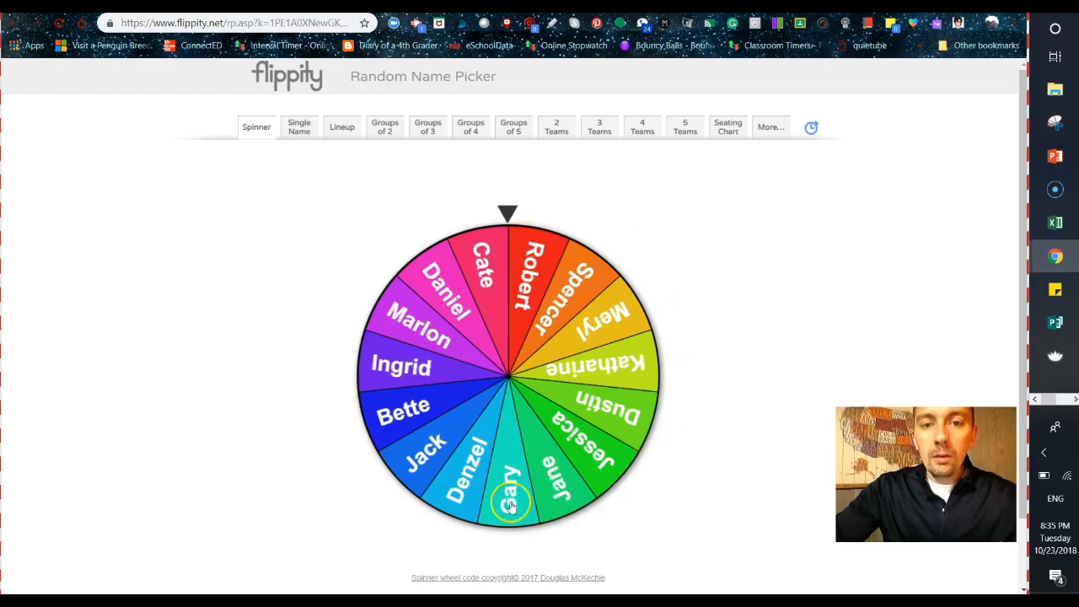
left_click(509, 371)
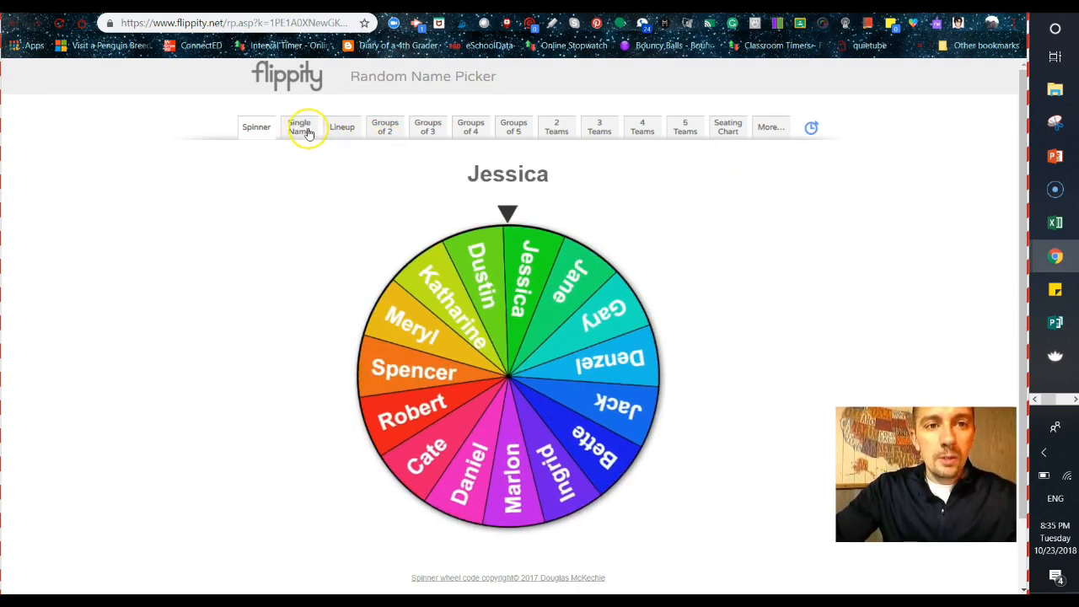
Switch the name picker to the Single Name view and advance through several names.
left_click(304, 129)
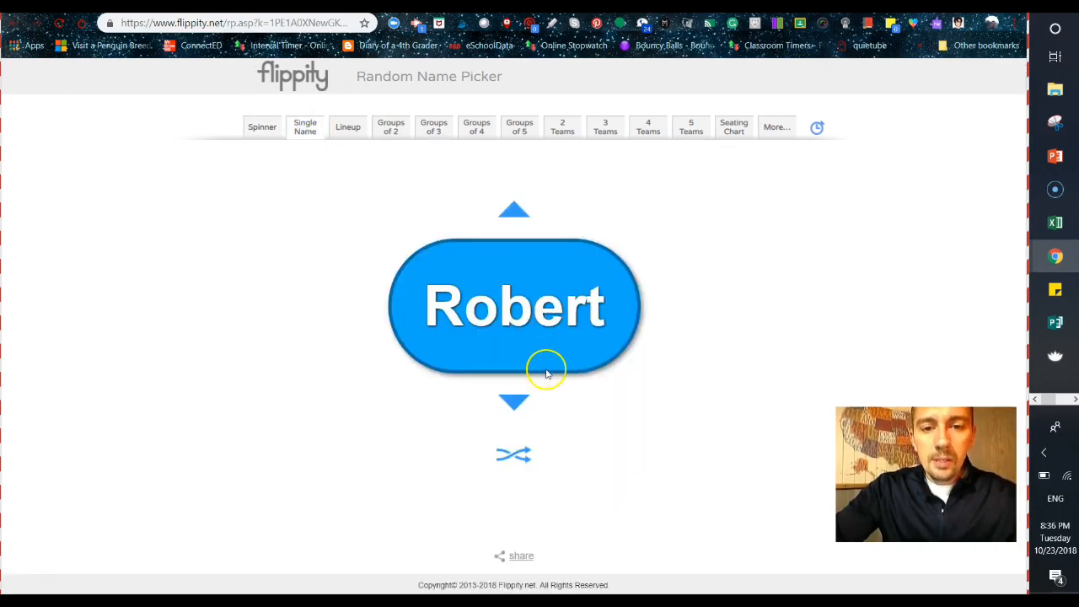
left_click(509, 406)
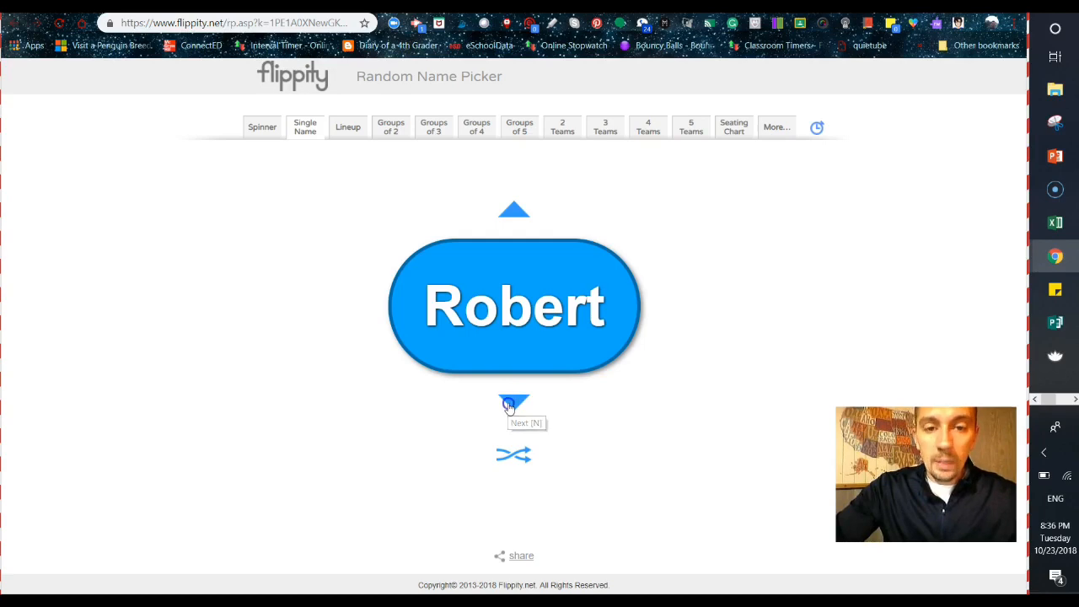
left_click(508, 407)
left_click(509, 407)
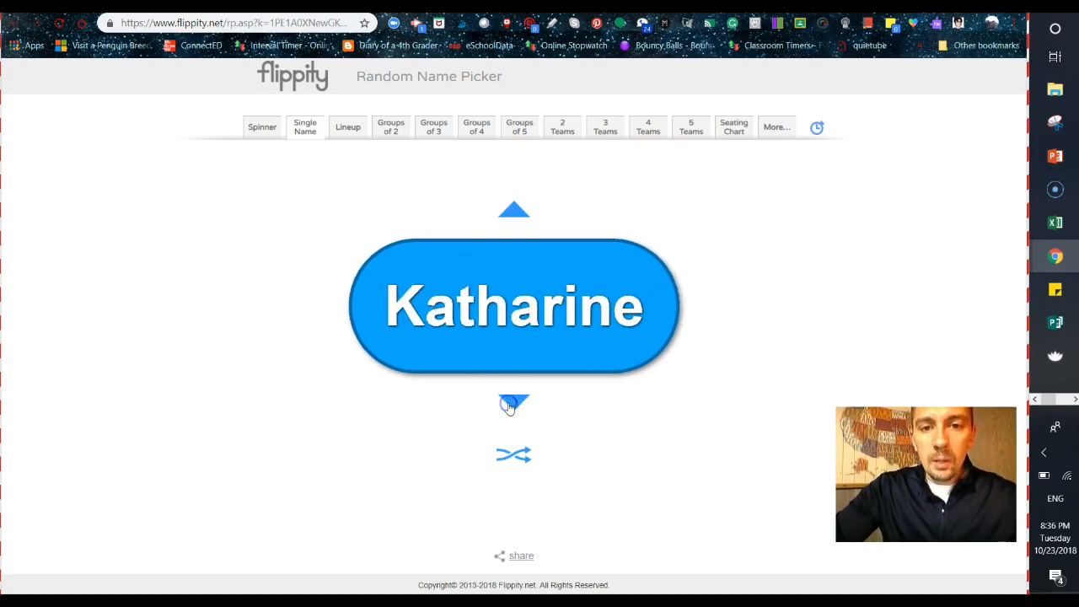
View the names as a lineup and split into groups of 2, 3, 4 and 5.
left_click(349, 135)
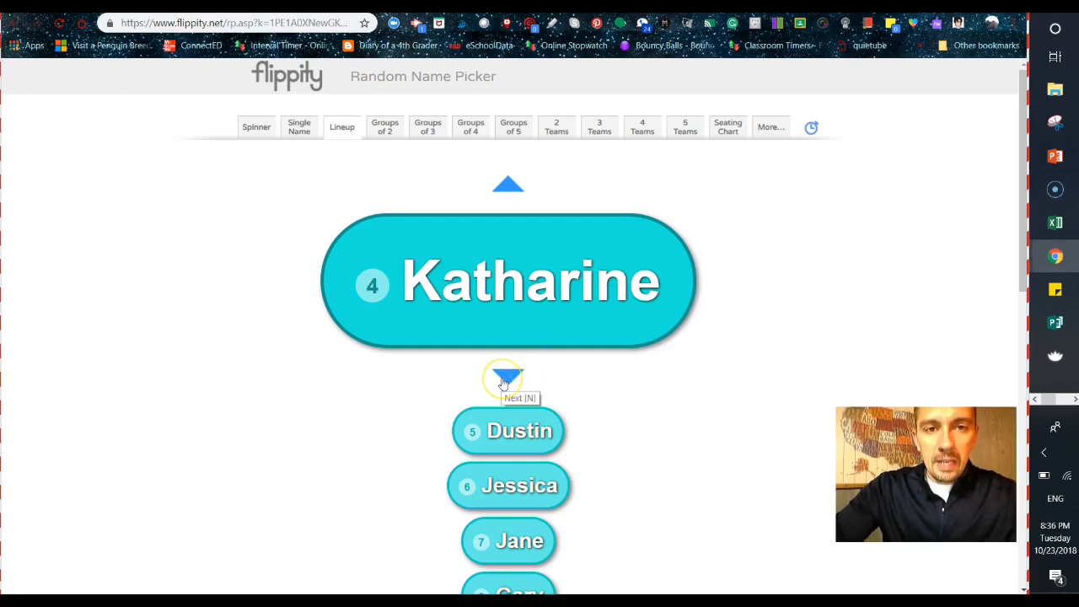
left_click(385, 133)
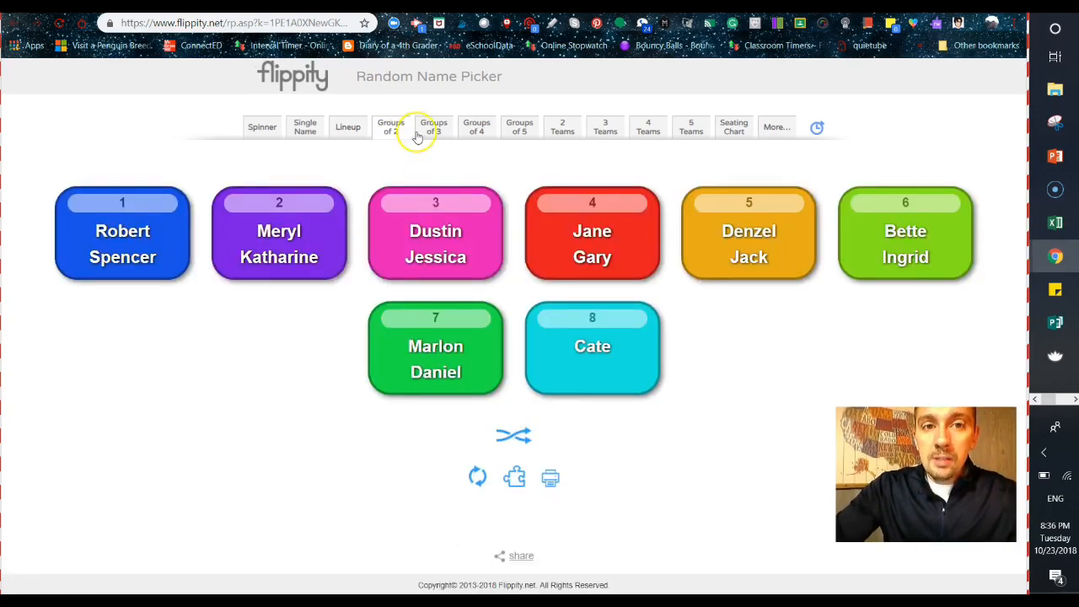
left_click(432, 133)
left_click(477, 132)
left_click(521, 133)
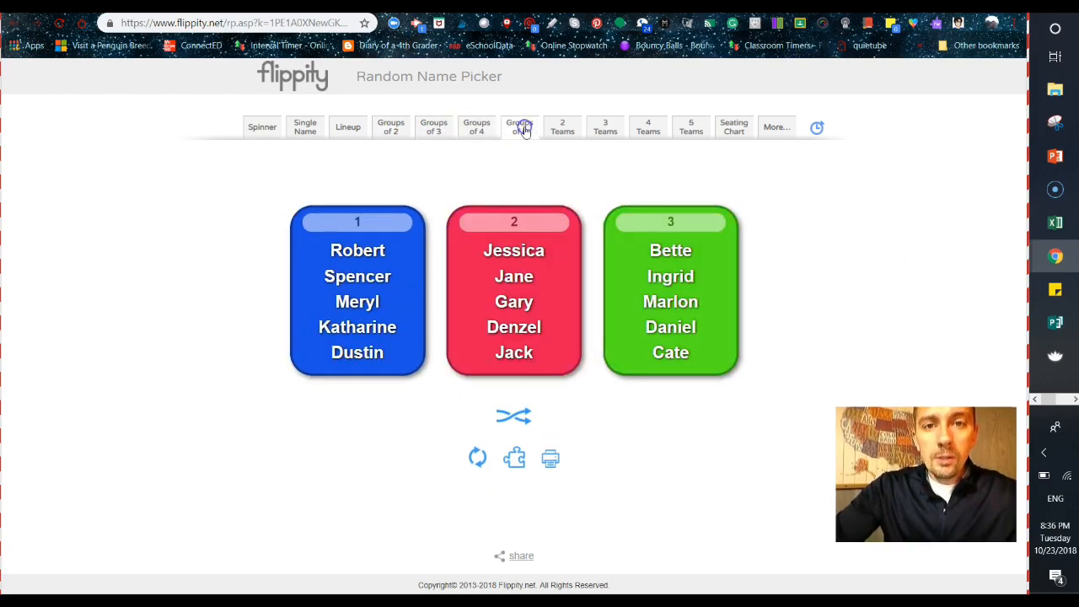
Split the names into 2, 3, 4 and 5 teams, and shuffle the five-team arrangement.
left_click(560, 132)
left_click(596, 131)
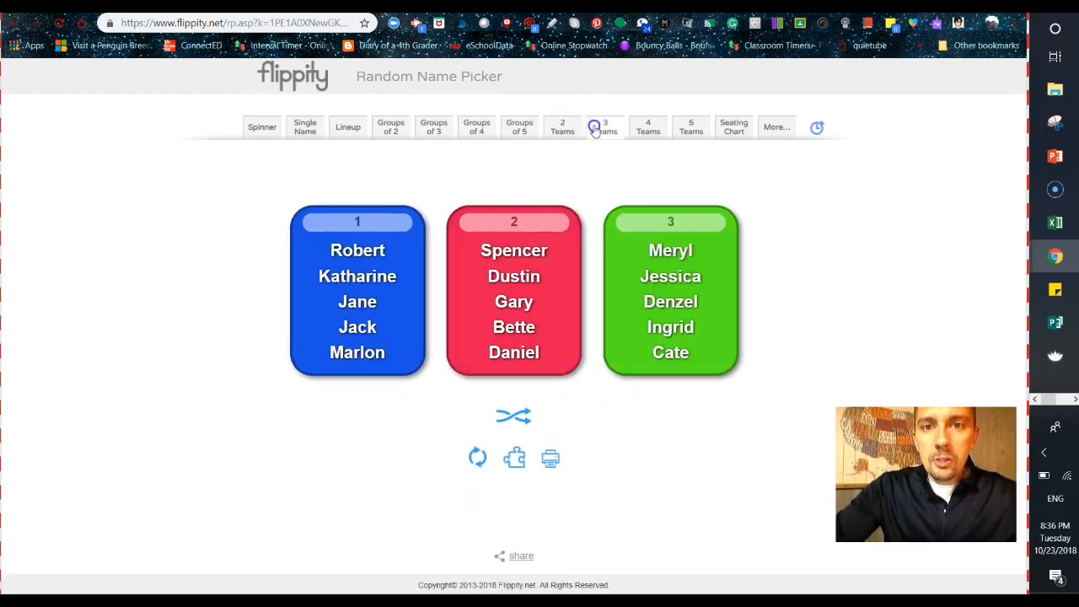
left_click(651, 131)
left_click(689, 131)
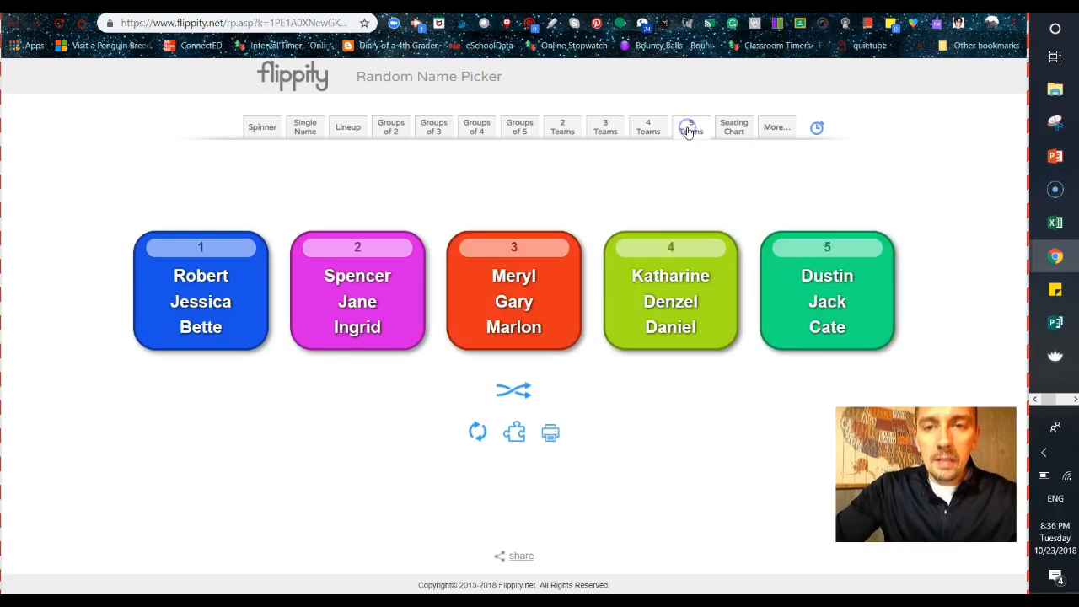
left_click(509, 393)
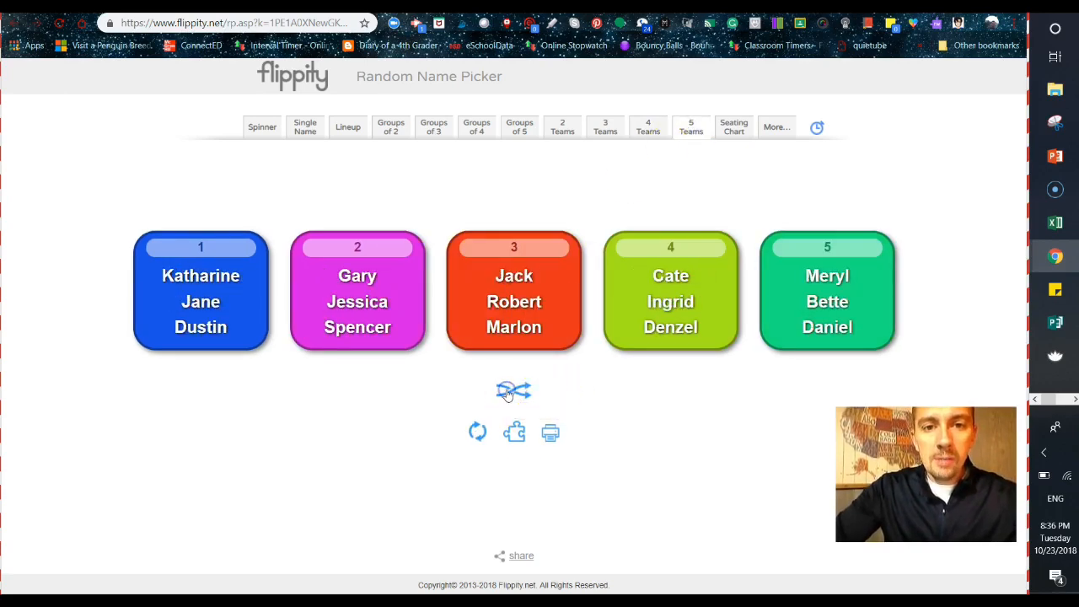
View the names as a seating chart and return to the Flippity home page.
left_click(735, 130)
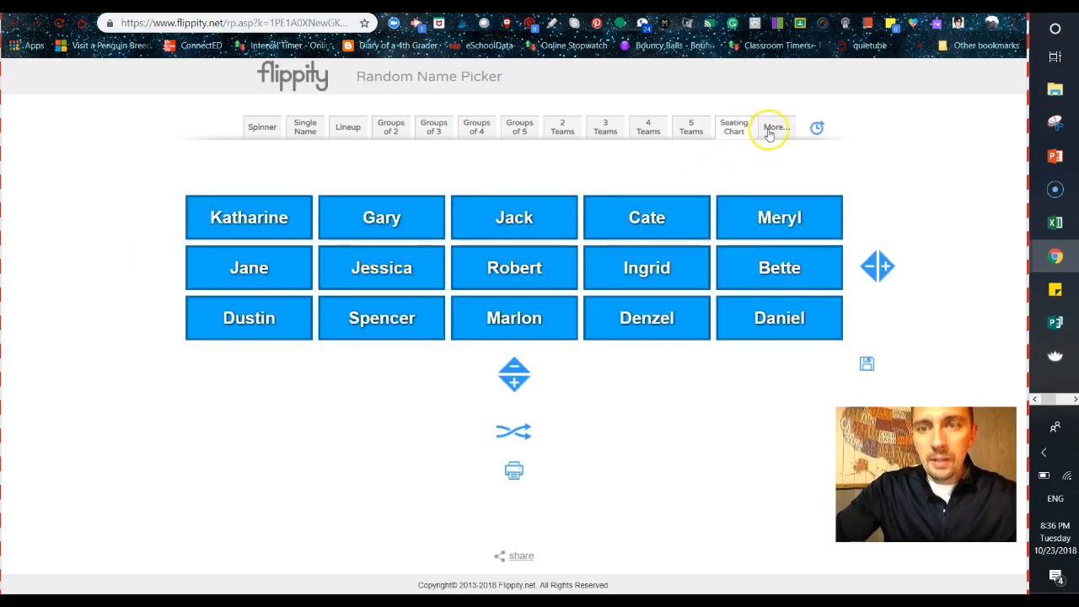
left_click(545, 145)
left_click(259, 127)
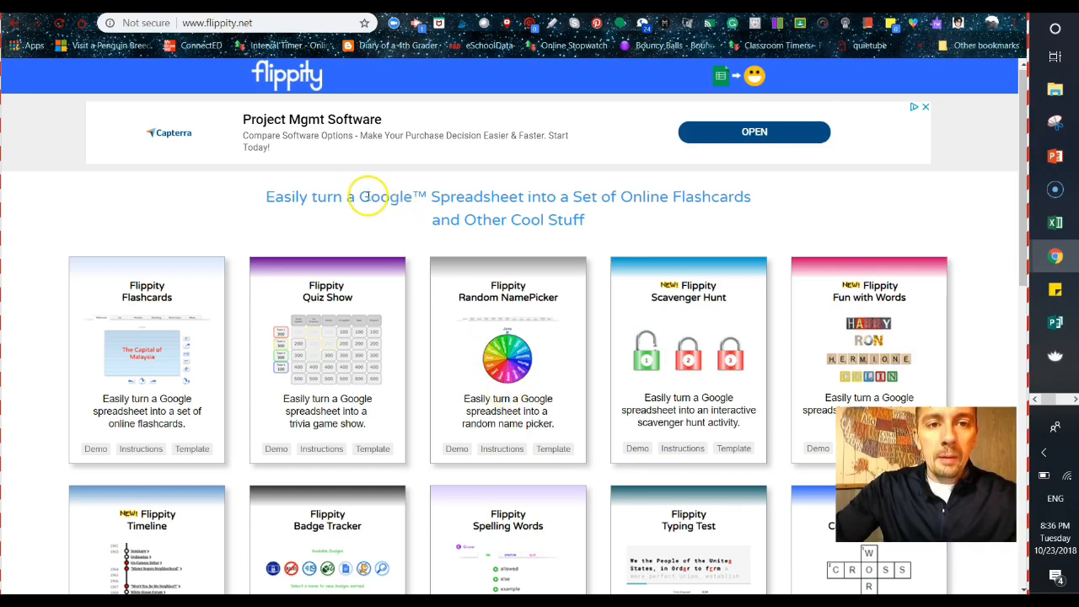
left_click_drag(361, 196, 526, 195)
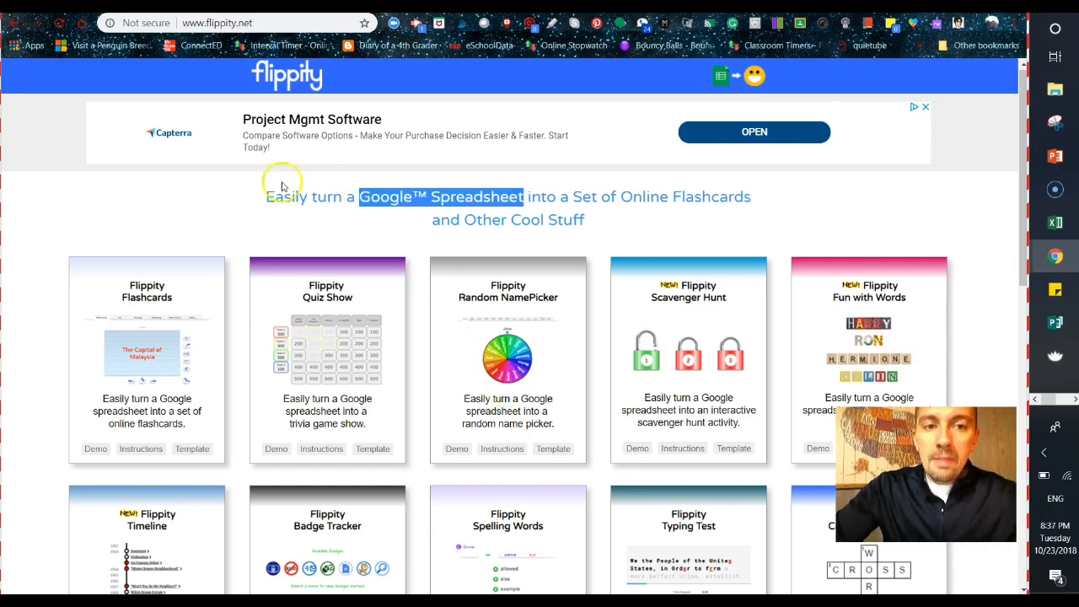